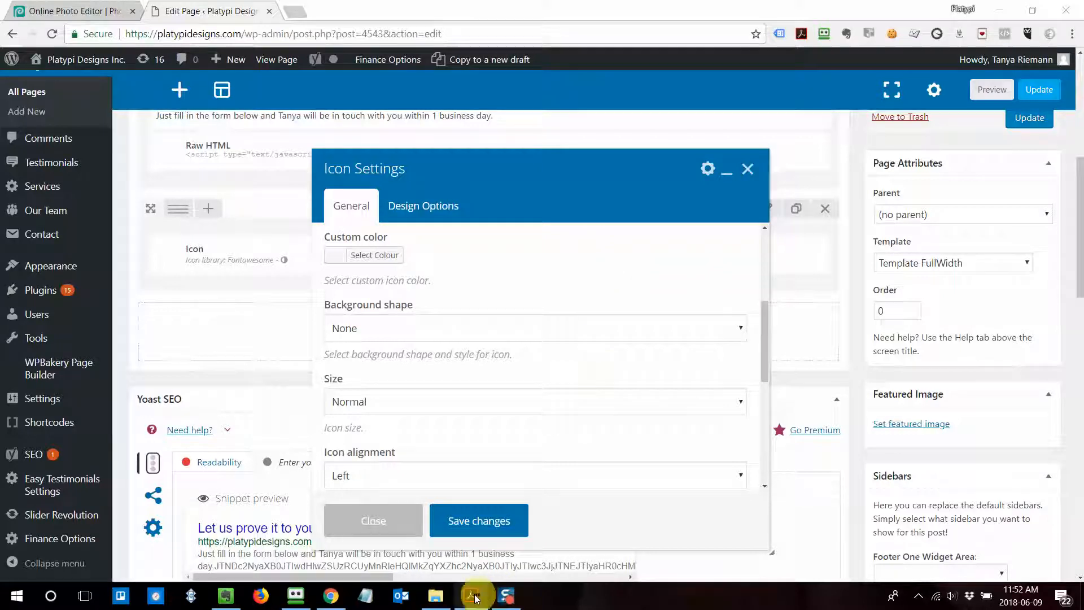
- Switch to the Styleguide_PLATYPI PDF in Acrobat, examine the colour palette's hex codes, and return to the icon settings in Chrome
mouse_move(475, 598)
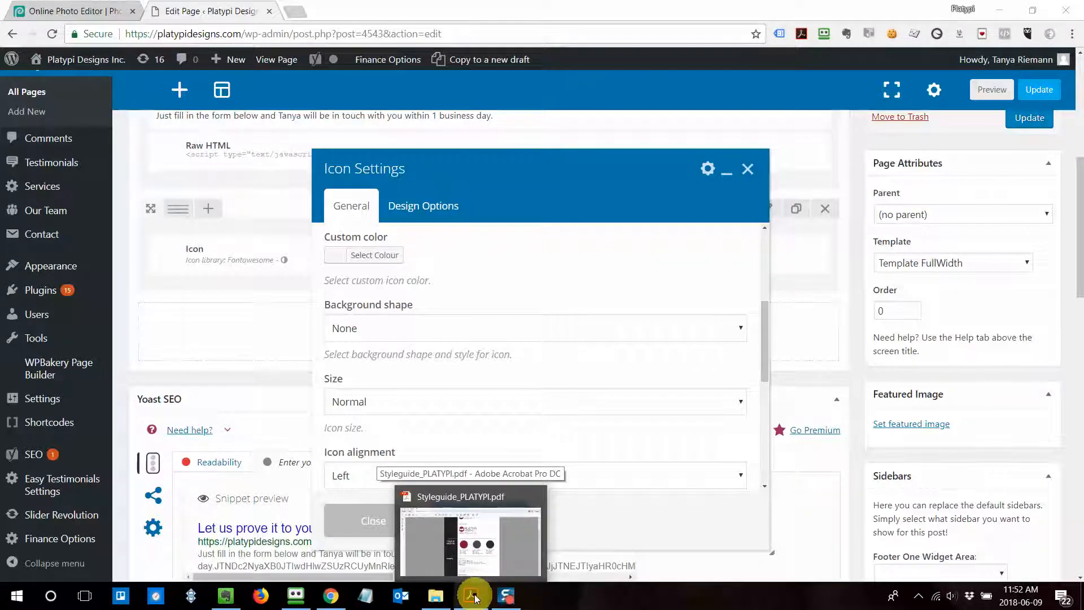
click(476, 598)
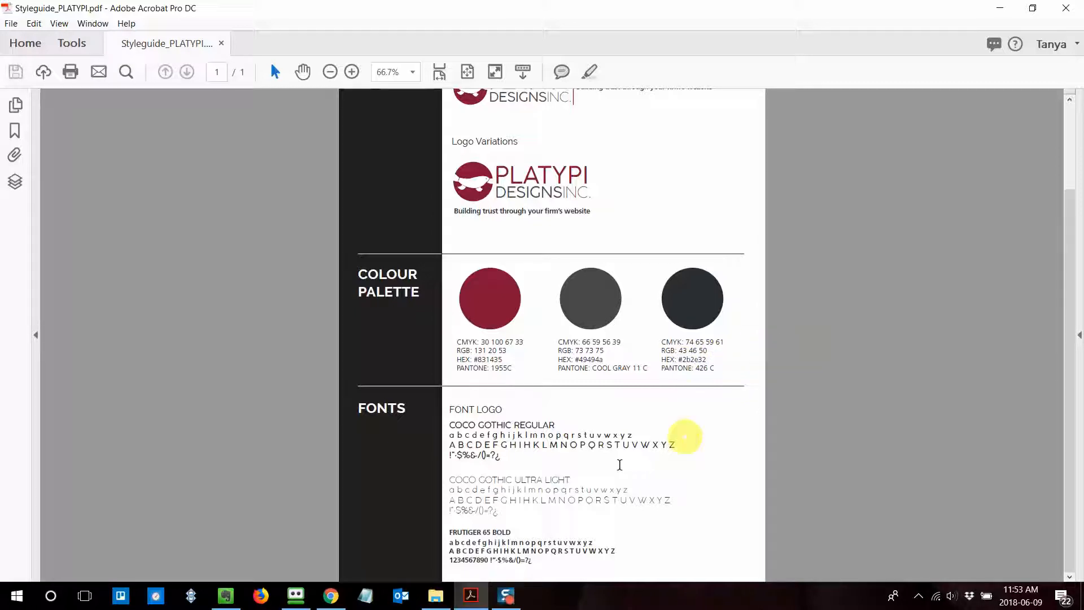
click(336, 599)
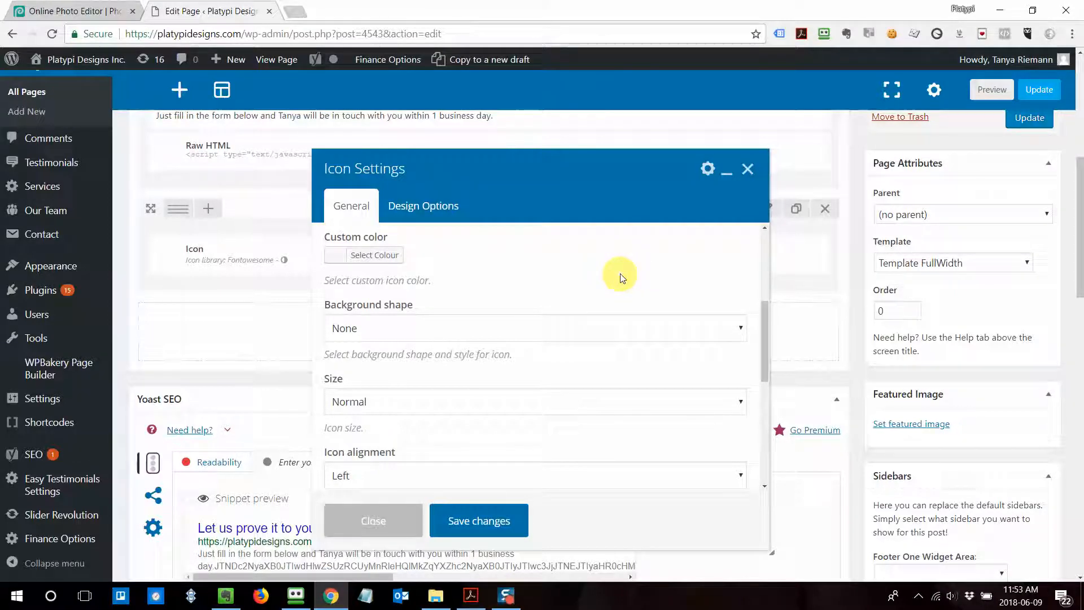
- Open the icon's custom color picker, pick a grey shade and raise its saturation to get #2c1d63
click(366, 262)
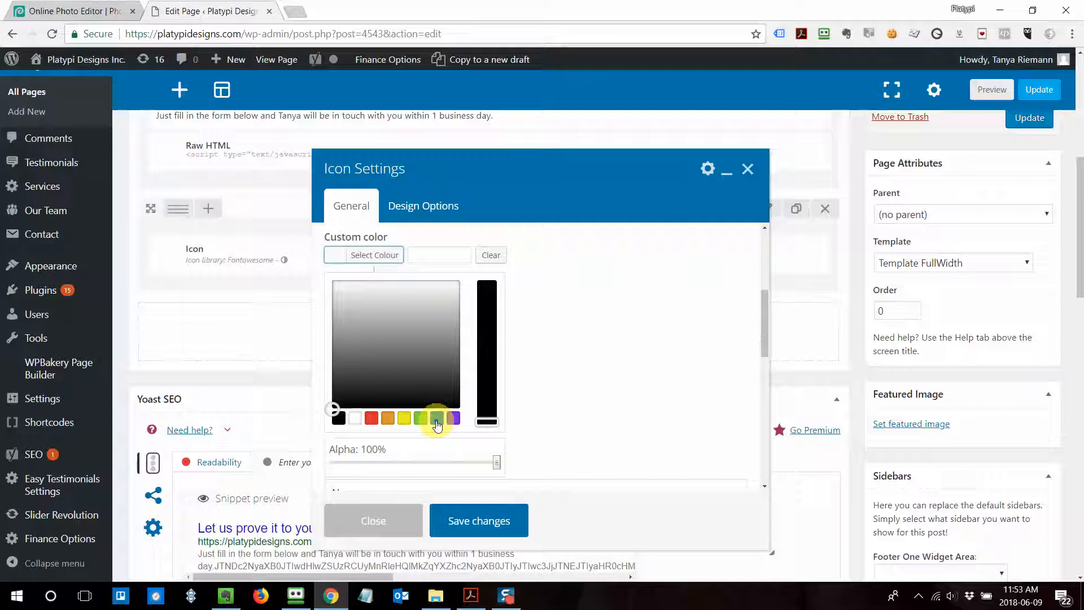
click(385, 381)
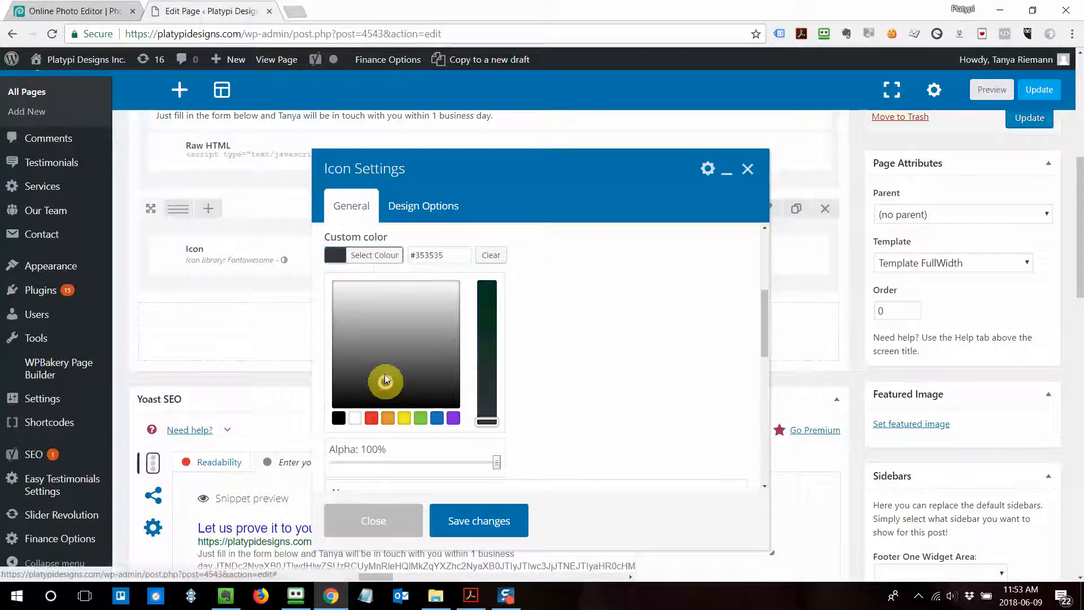
click(409, 315)
click(423, 360)
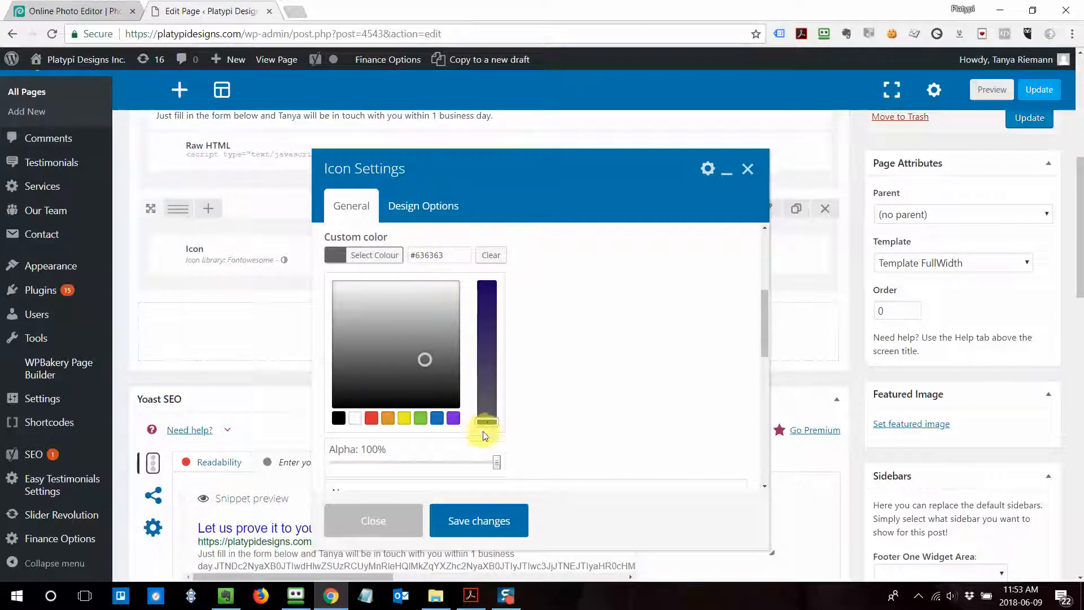
drag(488, 424, 498, 332)
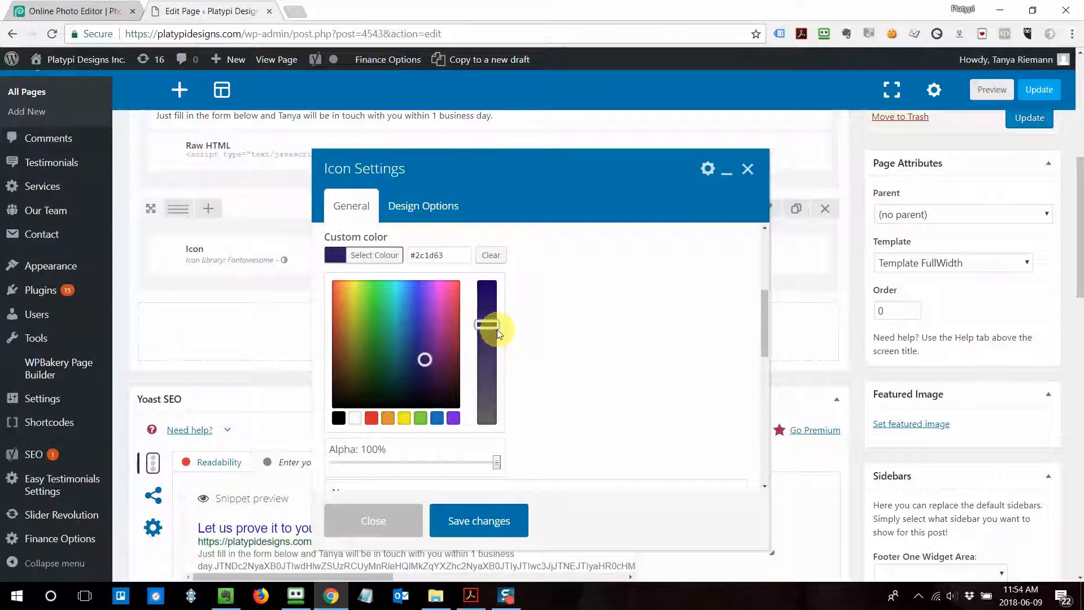
- Try magenta, green and pinkish-red shades for the icon's custom color
click(442, 311)
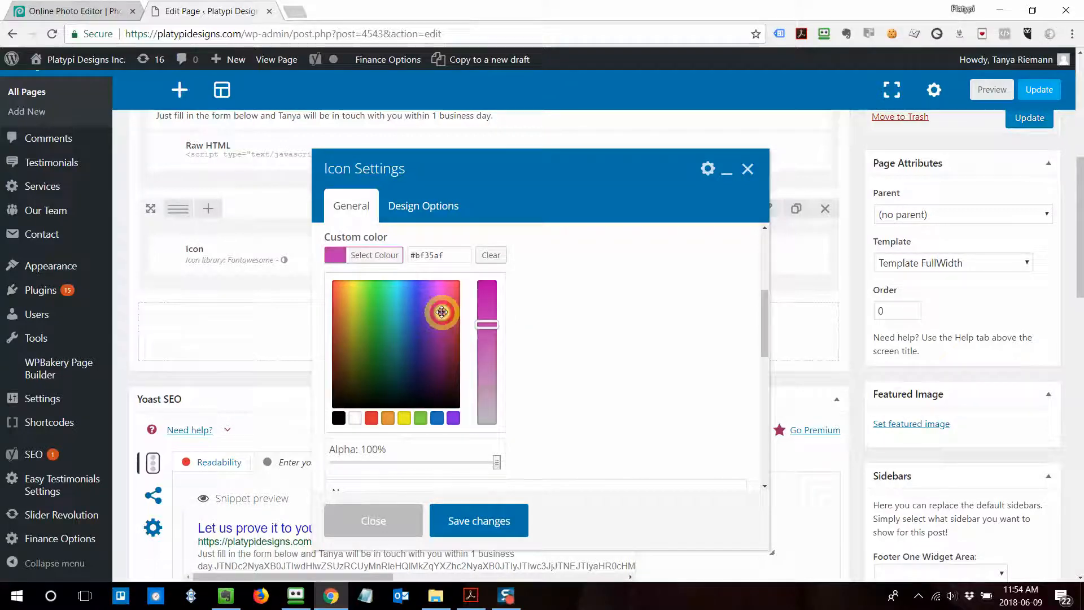
click(454, 340)
click(365, 307)
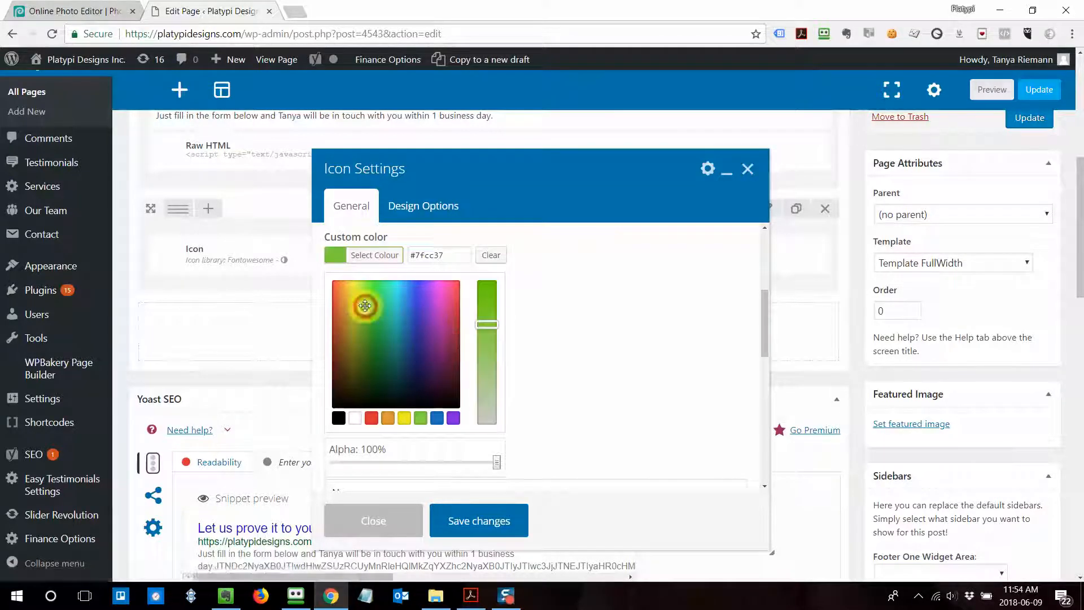
click(451, 319)
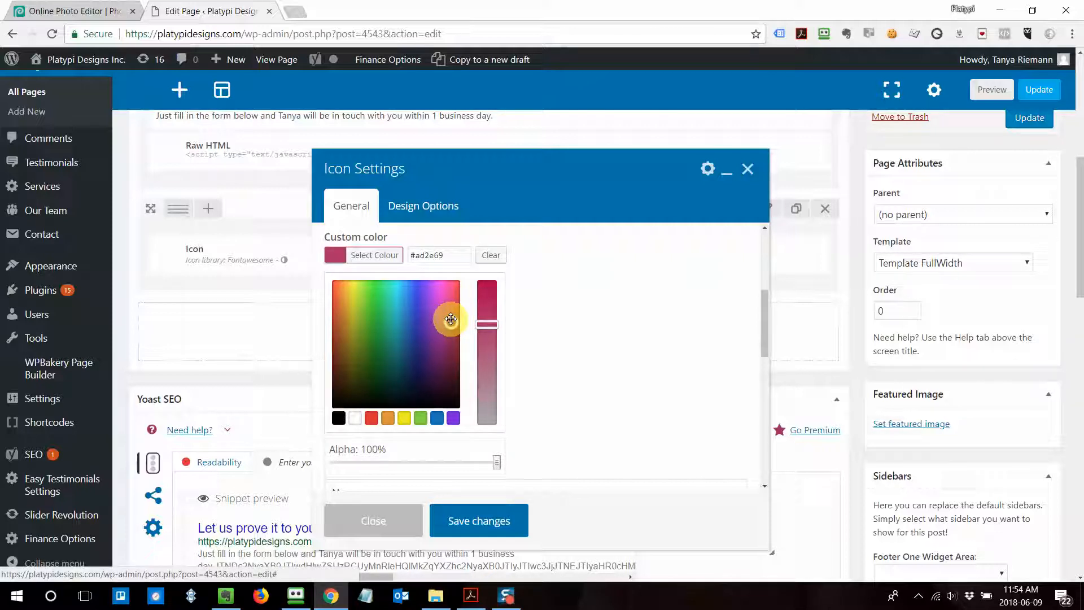
- Set the icon's custom color to a dark red close to the brand colour, #93143f
drag(448, 255, 415, 254)
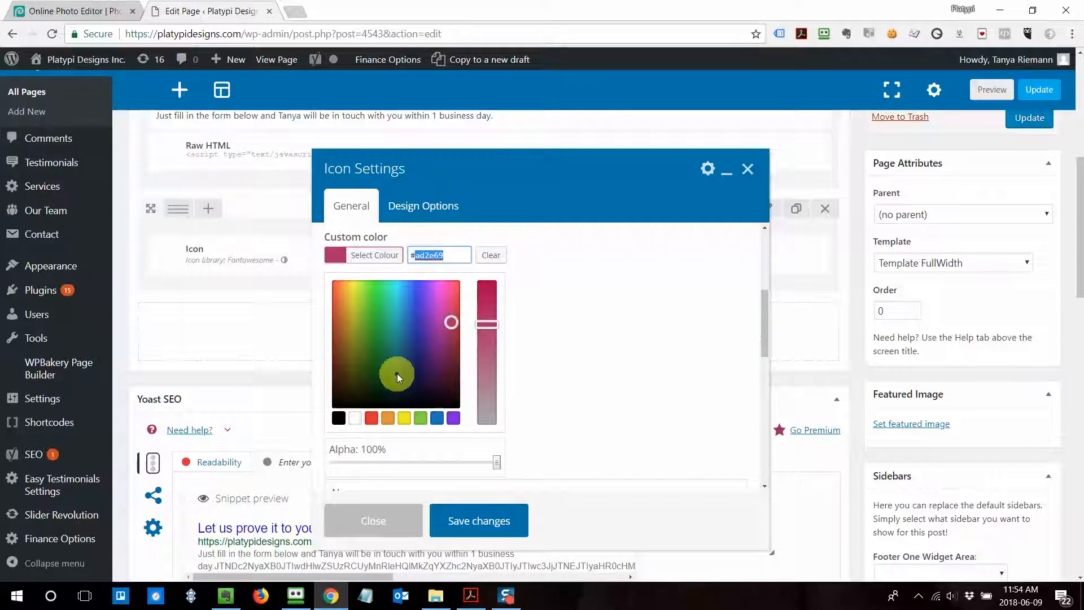
click(448, 348)
mouse_move(458, 335)
mouse_down()
mouse_move(448, 324)
mouse_move(443, 336)
mouse_move(441, 324)
mouse_move(450, 335)
mouse_move(486, 321)
mouse_move(487, 299)
mouse_move(493, 306)
mouse_move(450, 329)
mouse_move(462, 336)
mouse_up()
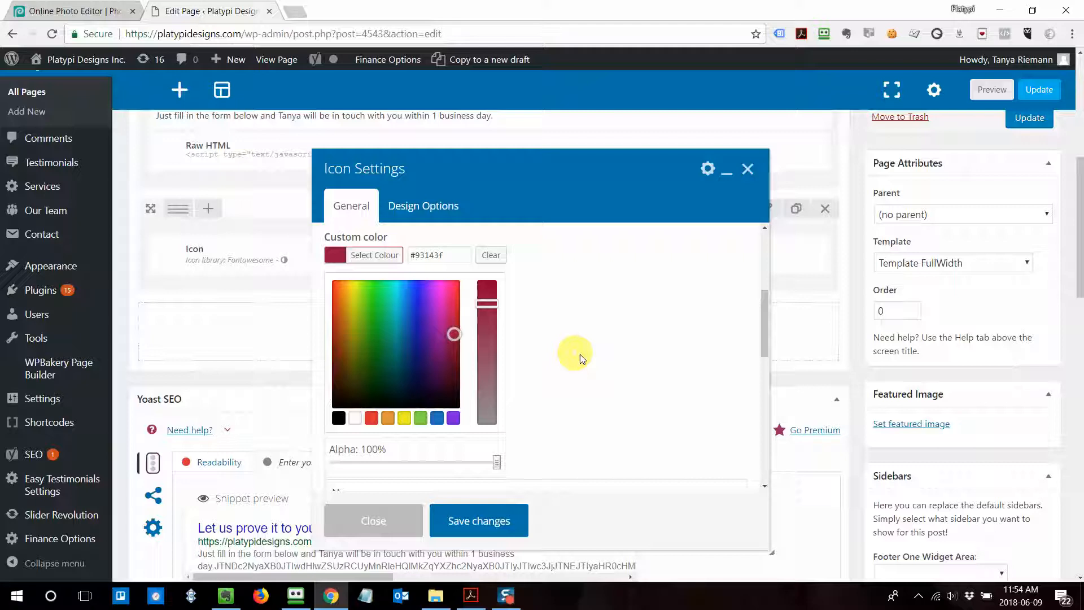
- Switch to the Photopea photo editor and dismiss its introduction banner
click(72, 14)
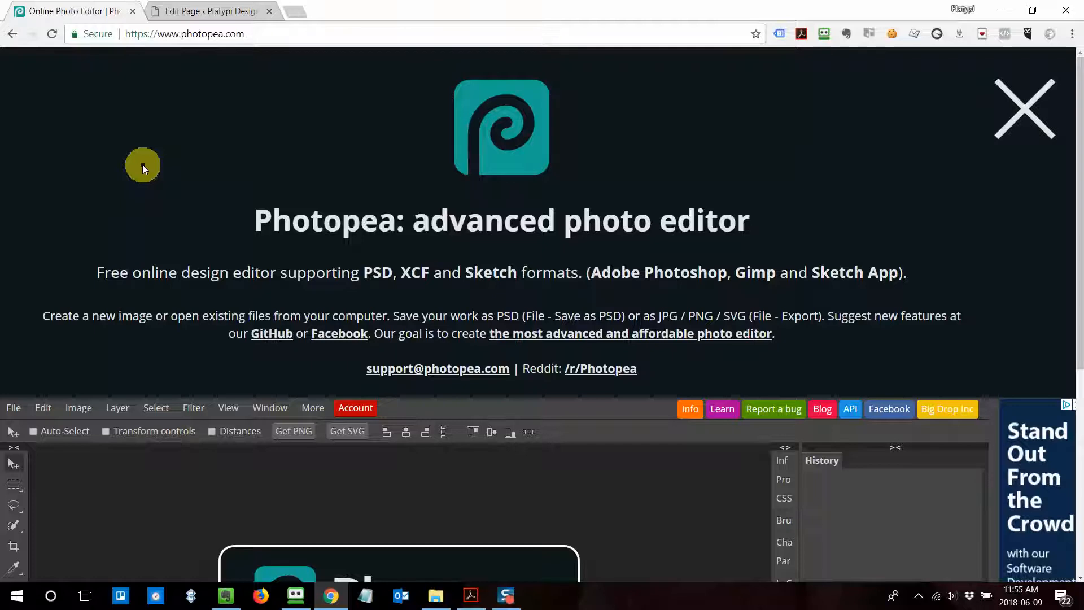
click(1025, 113)
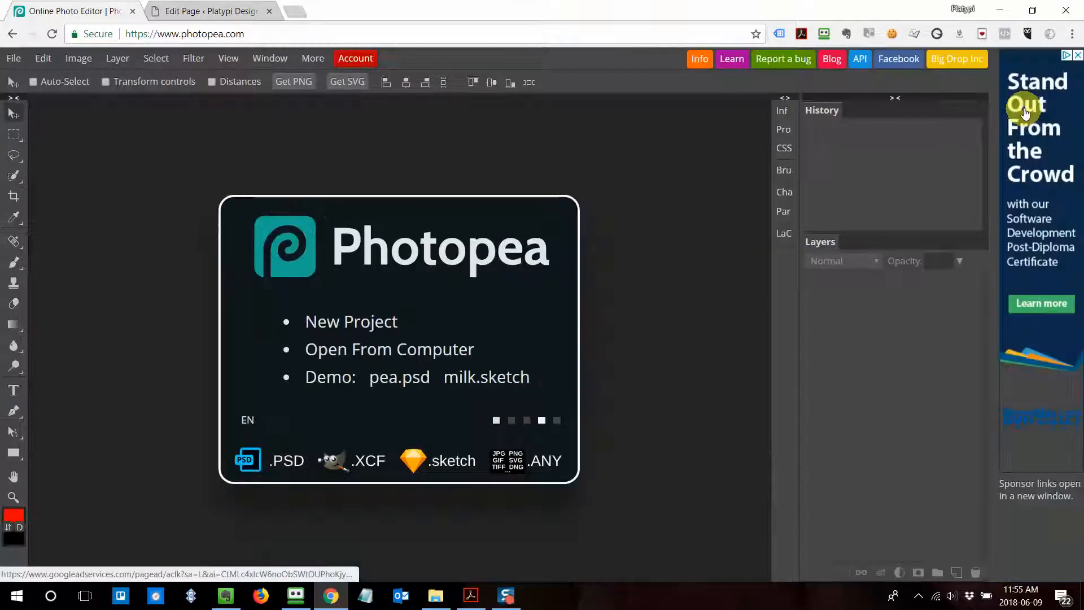
right_click(14, 176)
click(261, 164)
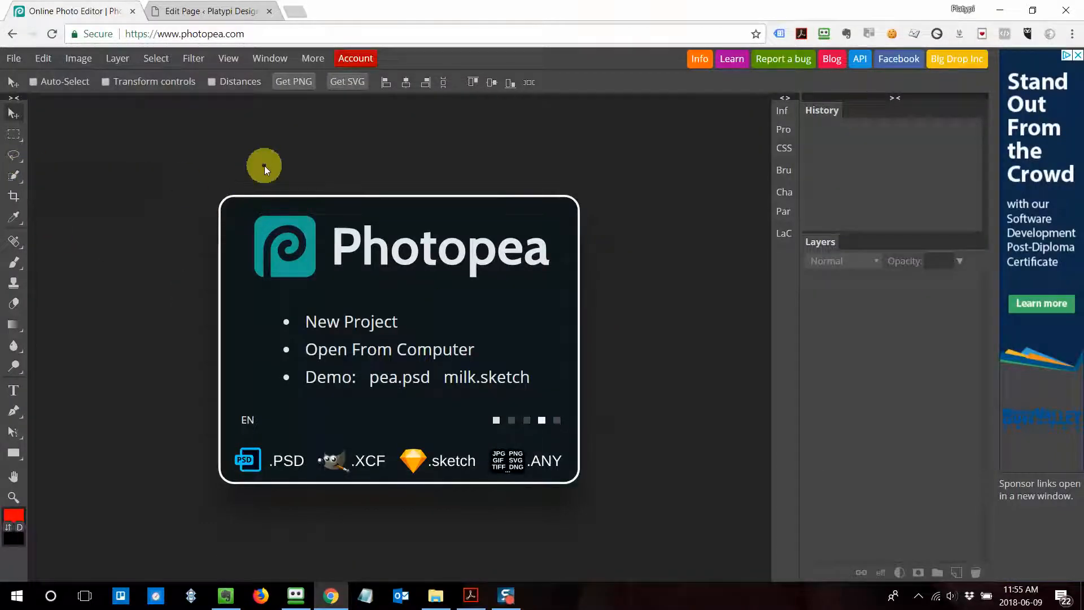
right_click(17, 139)
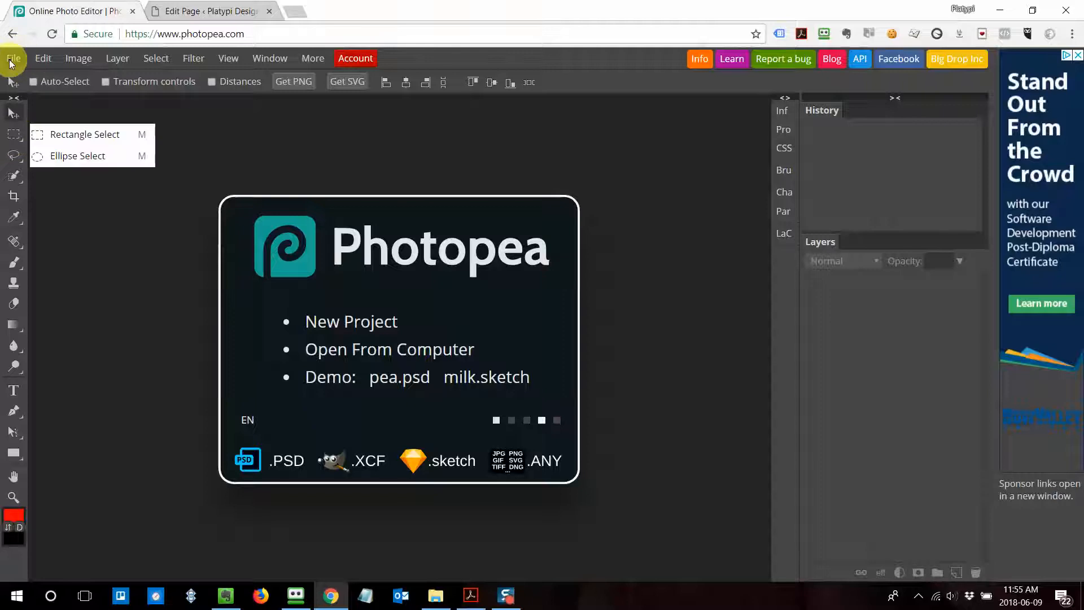
- Open the logo image pd_alt_800.png from the Desktop folder
click(13, 59)
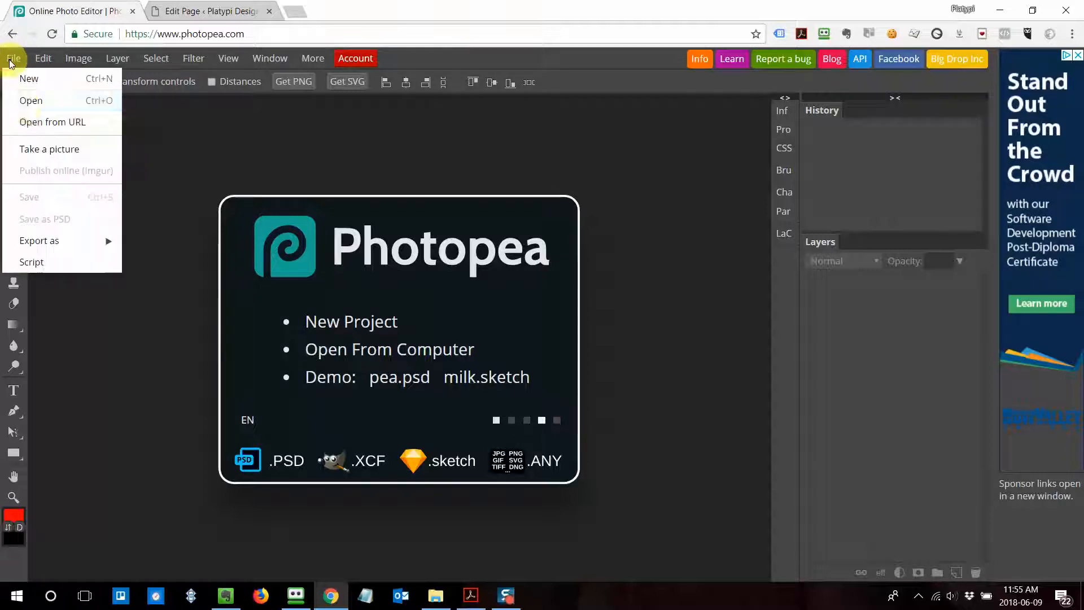
click(31, 102)
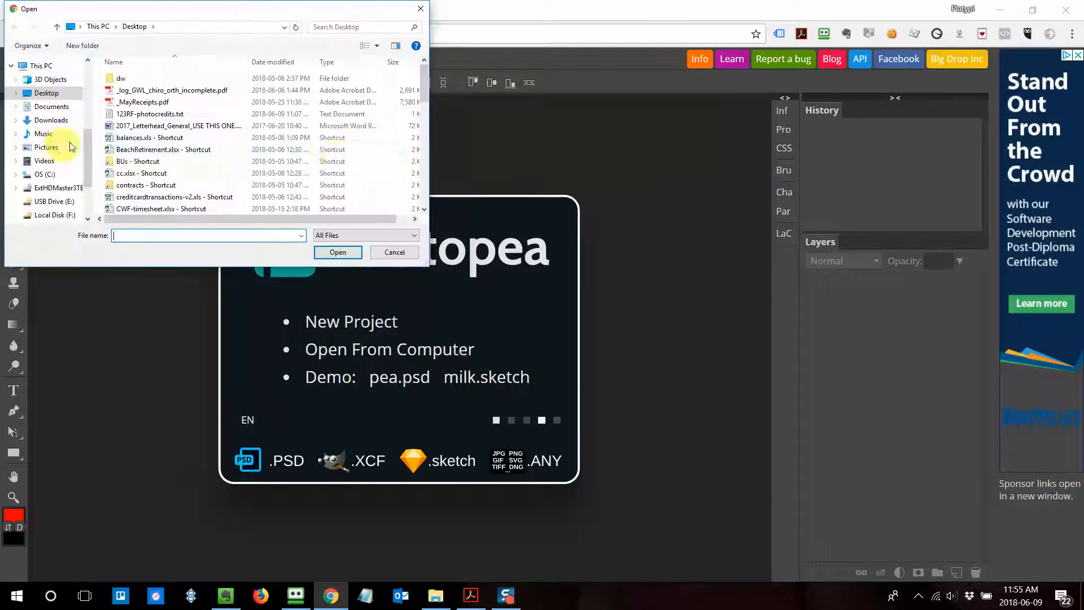
drag(422, 80, 430, 163)
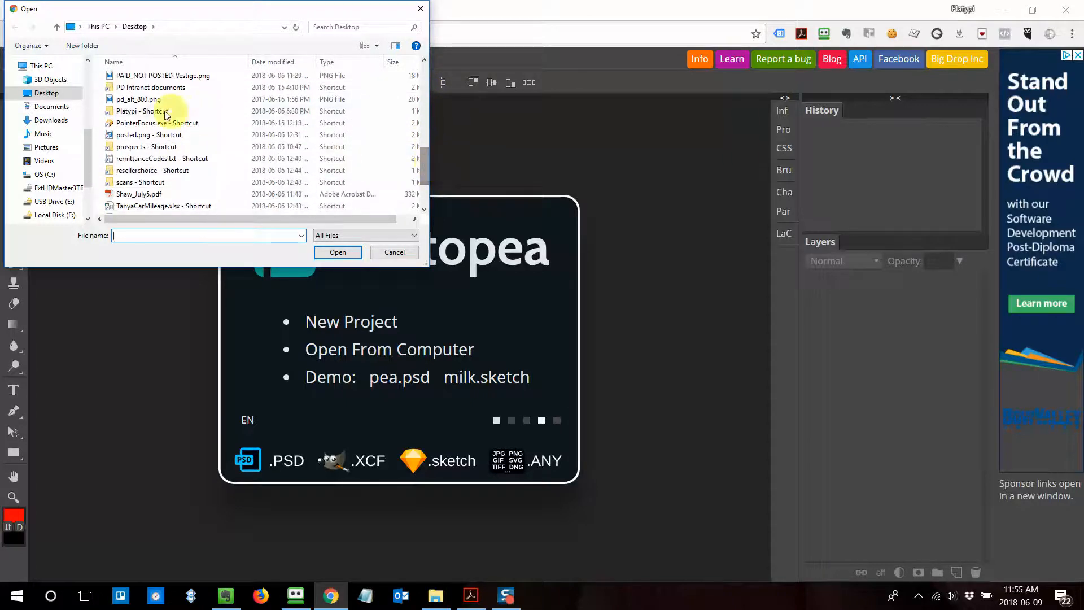
click(136, 99)
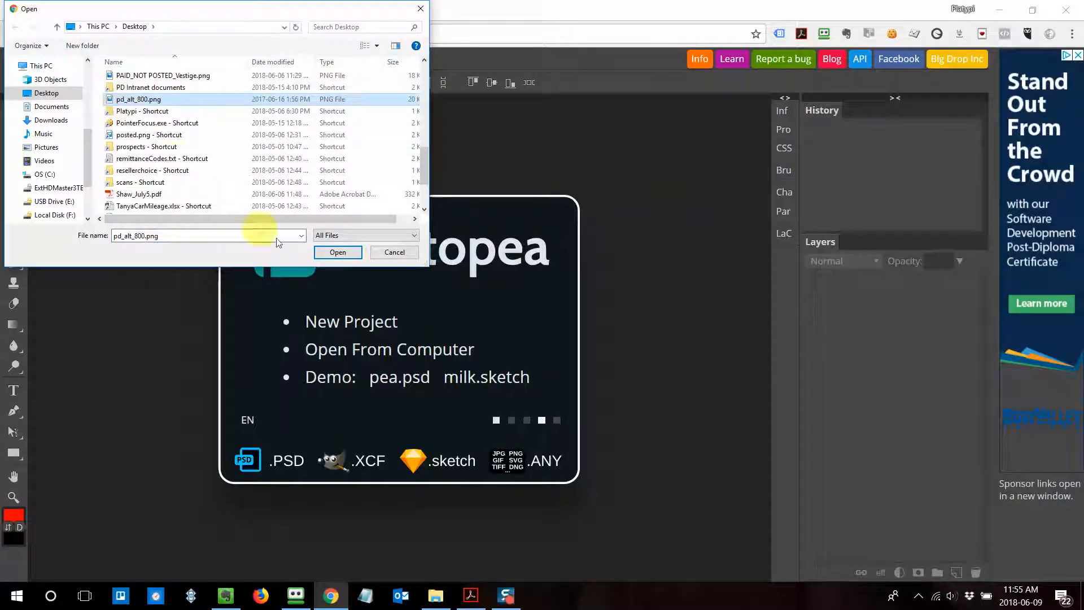
click(337, 252)
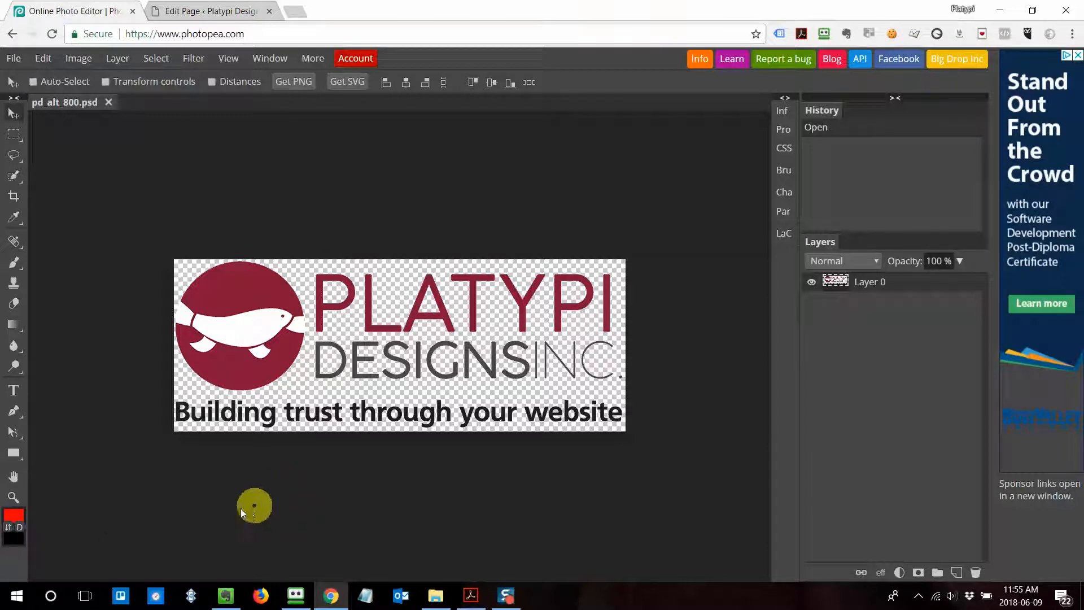
- Sample the dark red of the logo's circle with the Eyedropper as the foreground colour
click(19, 225)
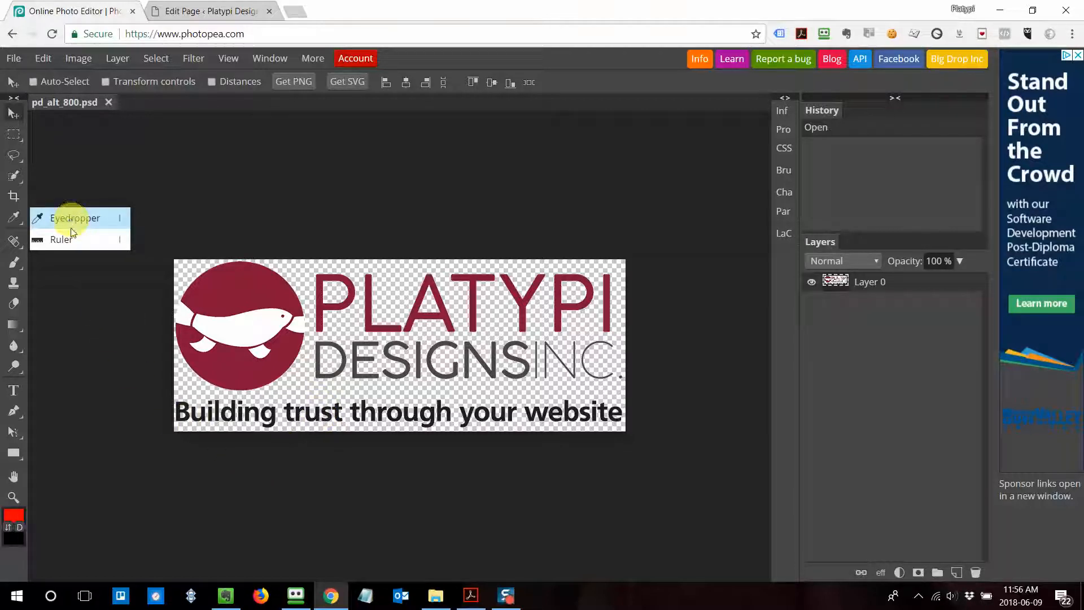
click(13, 498)
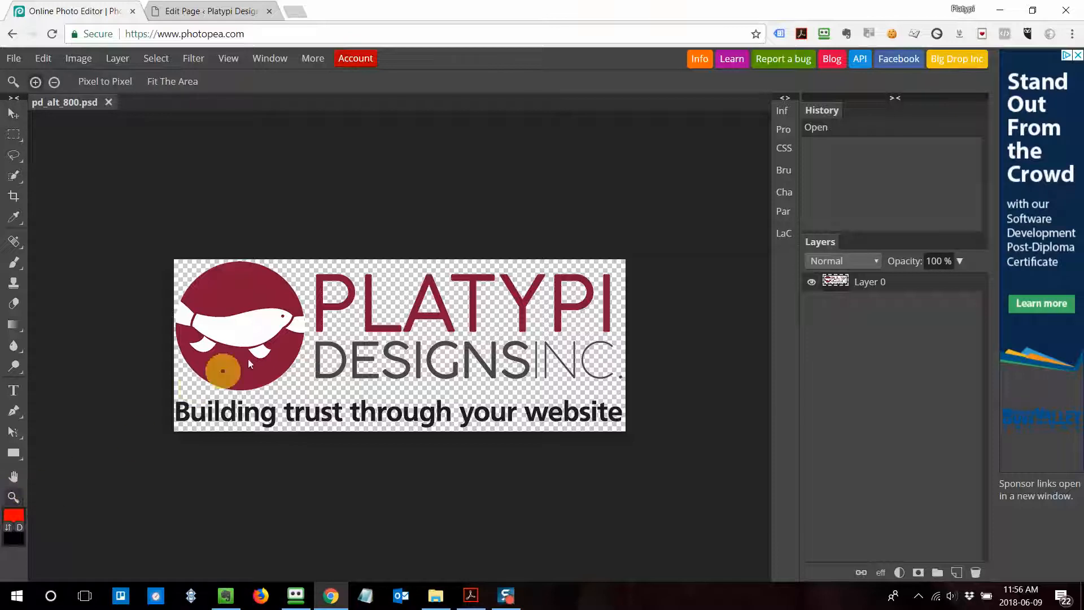
click(275, 344)
click(275, 343)
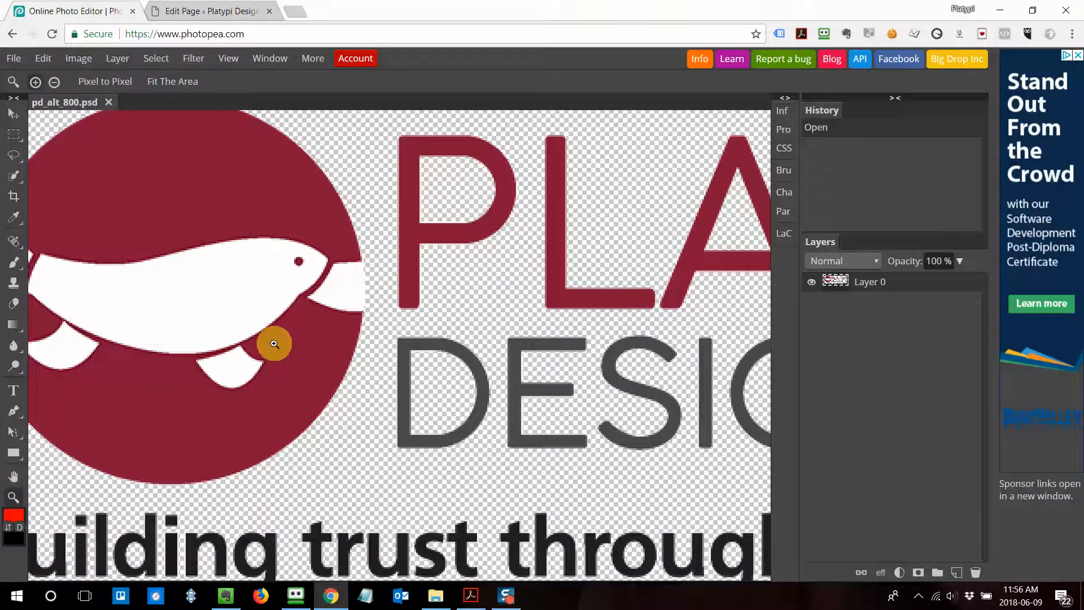
click(275, 344)
scroll(636, 334, down, 1)
scroll(634, 335, down, 1)
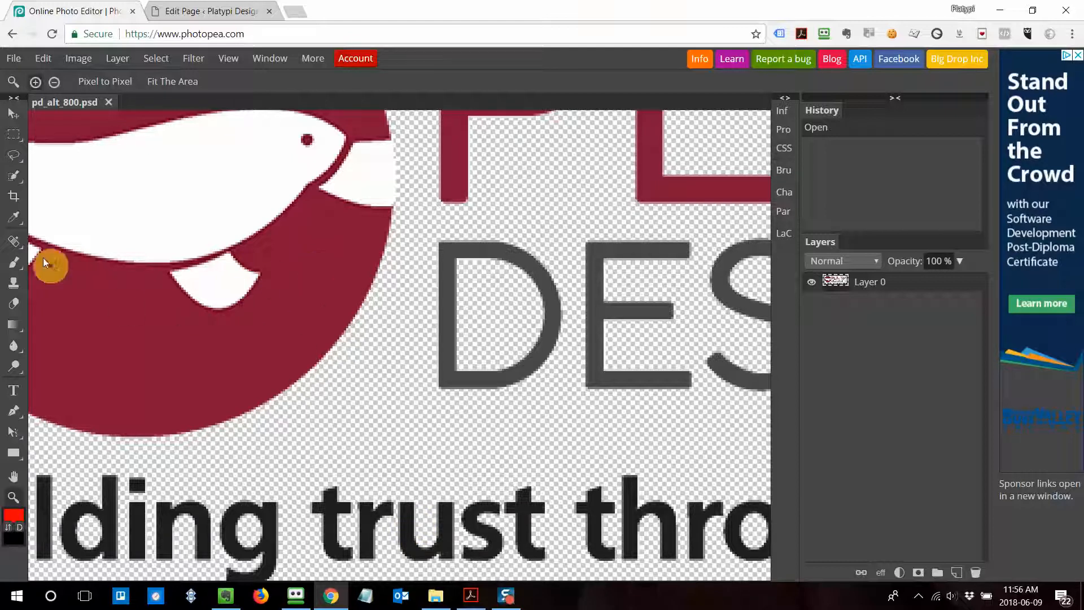
right_click(14, 217)
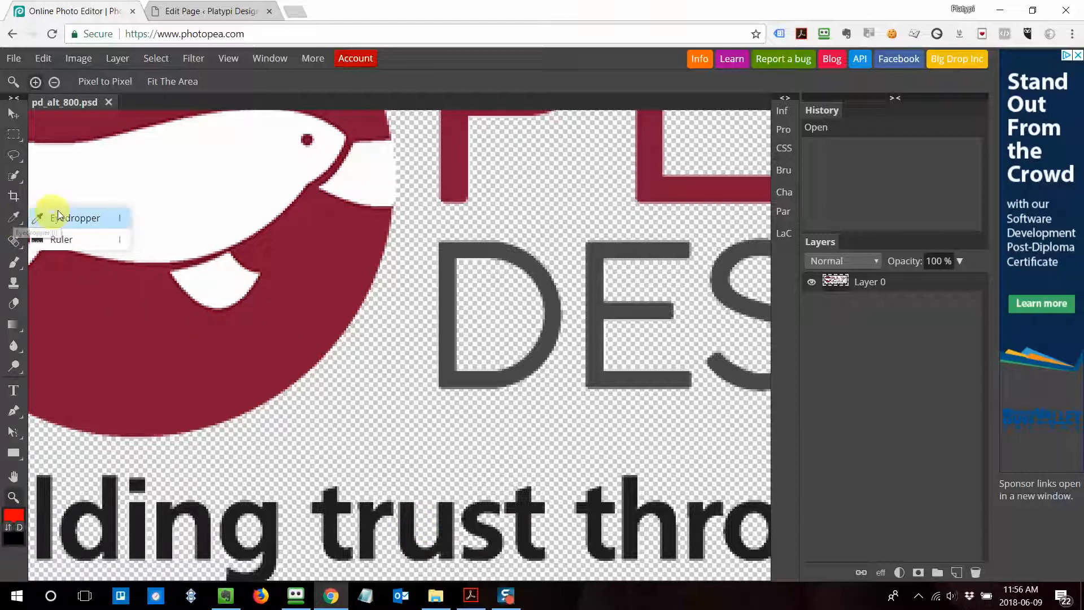
click(74, 219)
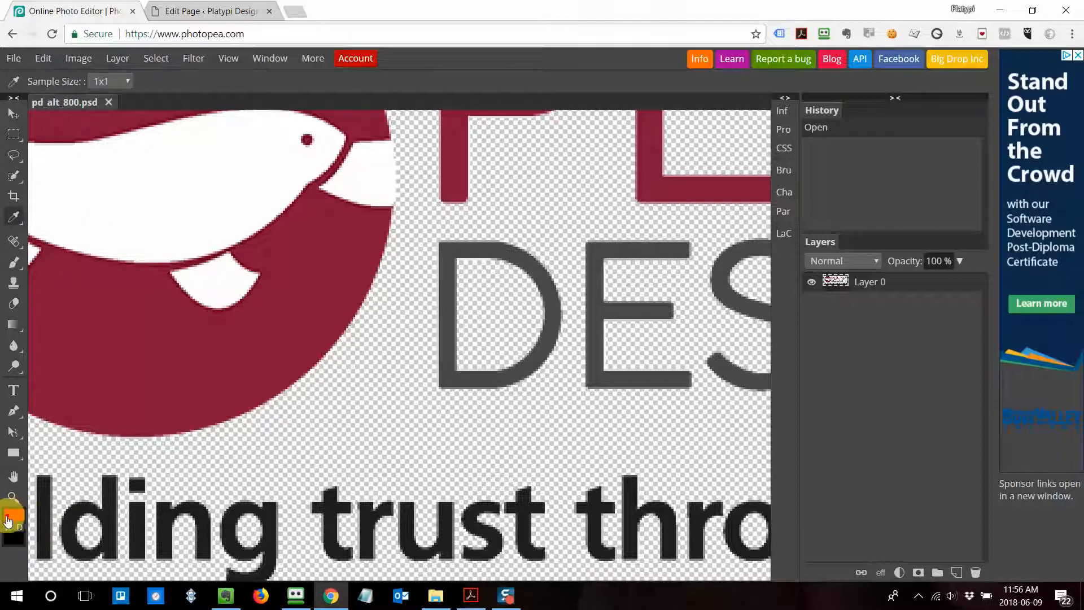
click(164, 393)
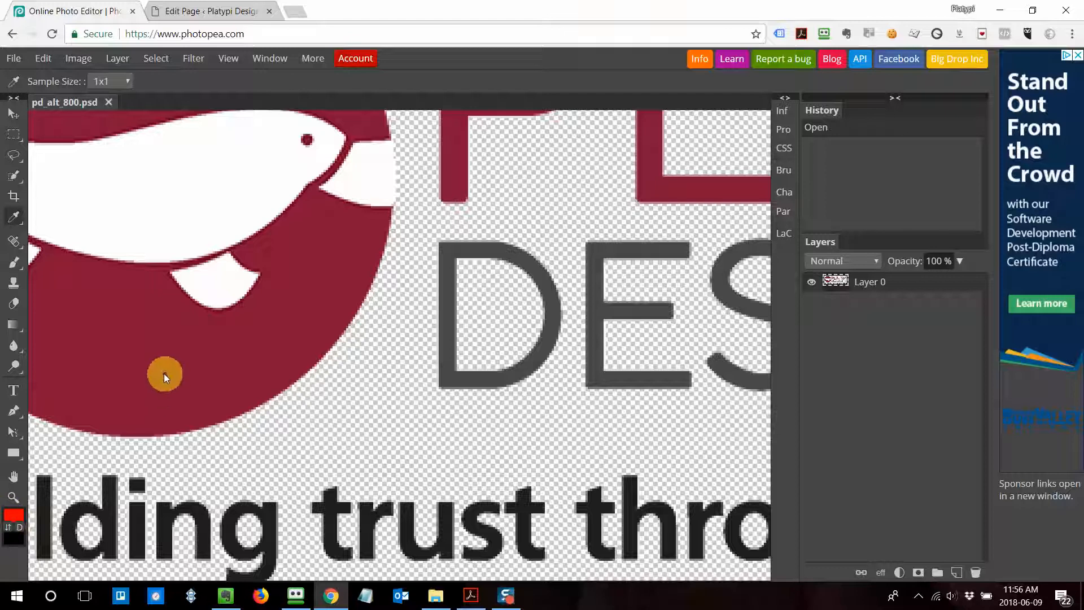
click(163, 372)
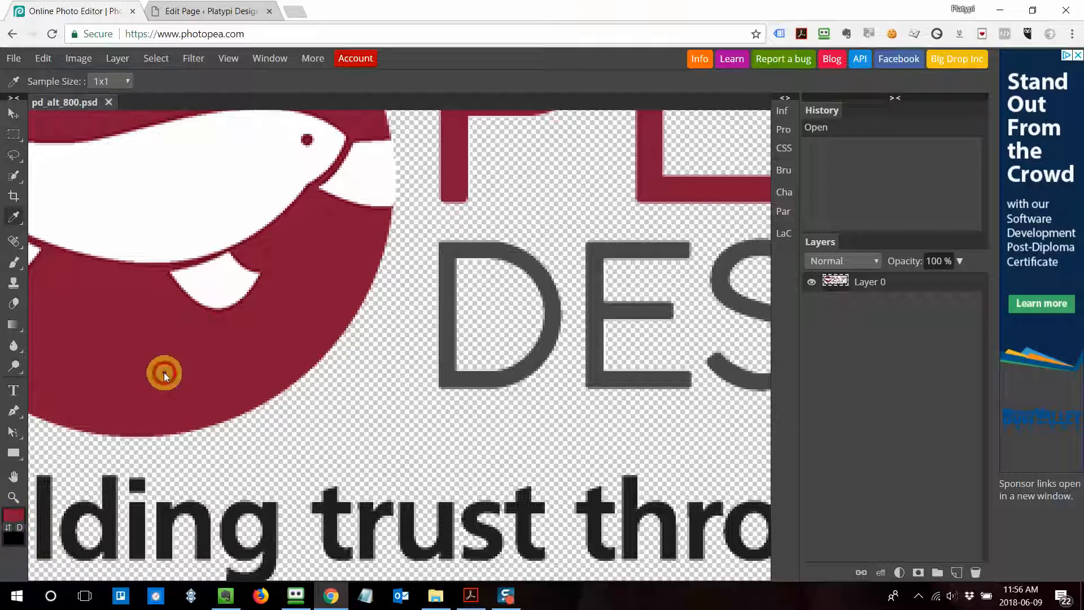
- Try sampling the logo's white animal, grey lettering and black tagline, and return to the dark red circle
click(202, 199)
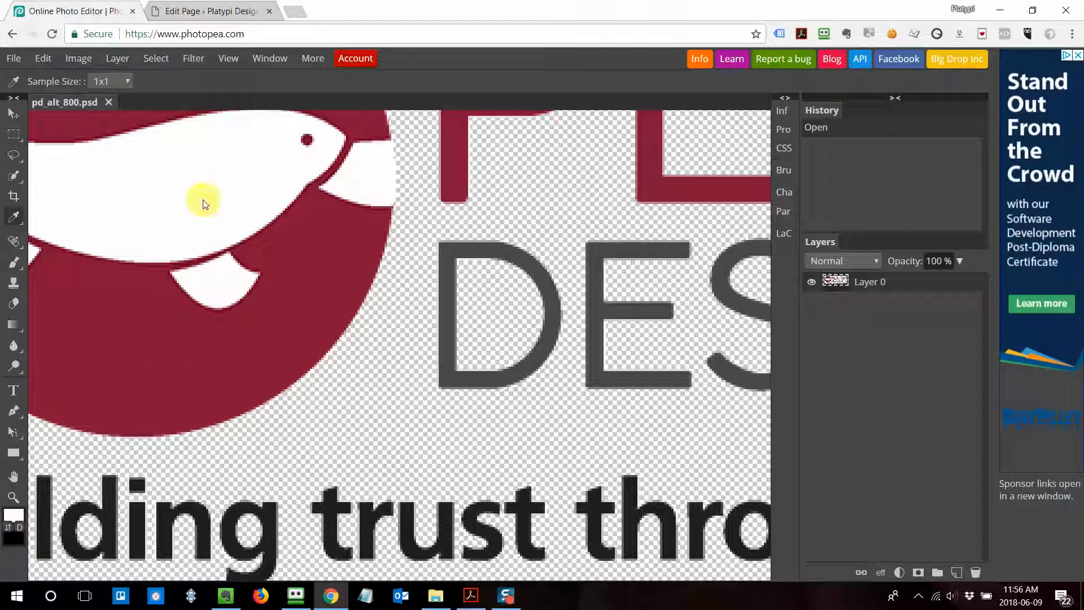
click(449, 316)
click(327, 506)
click(231, 352)
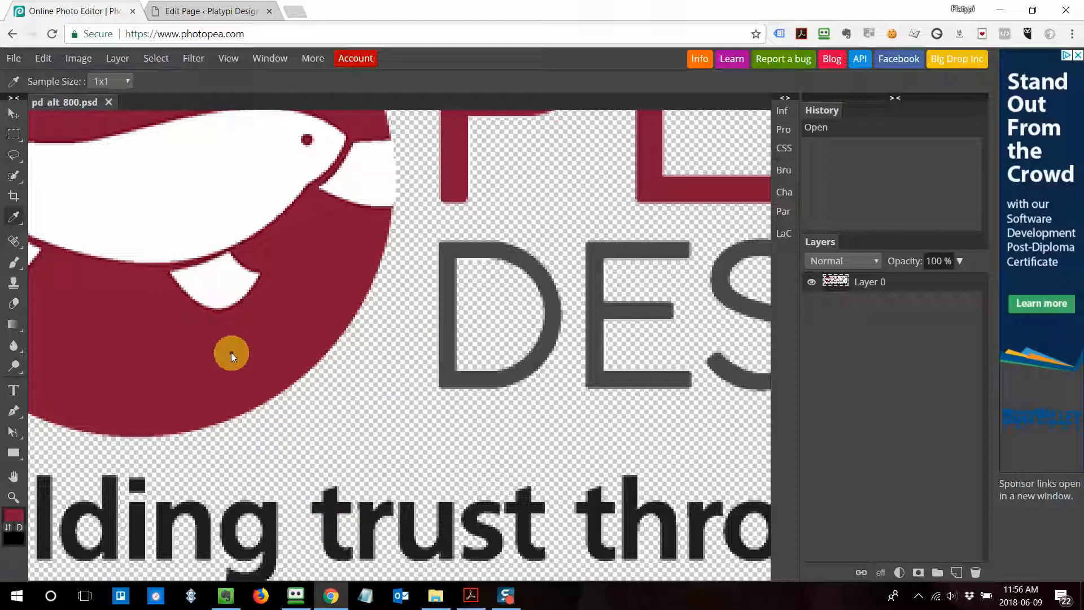
- Open the foreground colour's Color Picker and sample the grey lettering, black tagline and red circle to read each hex code
click(17, 518)
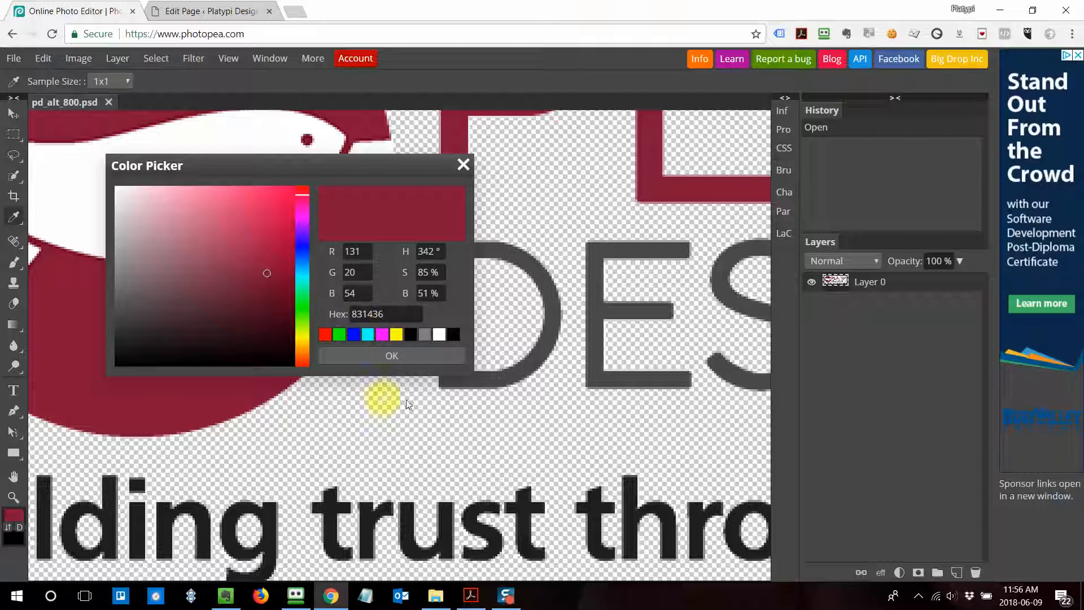
click(538, 355)
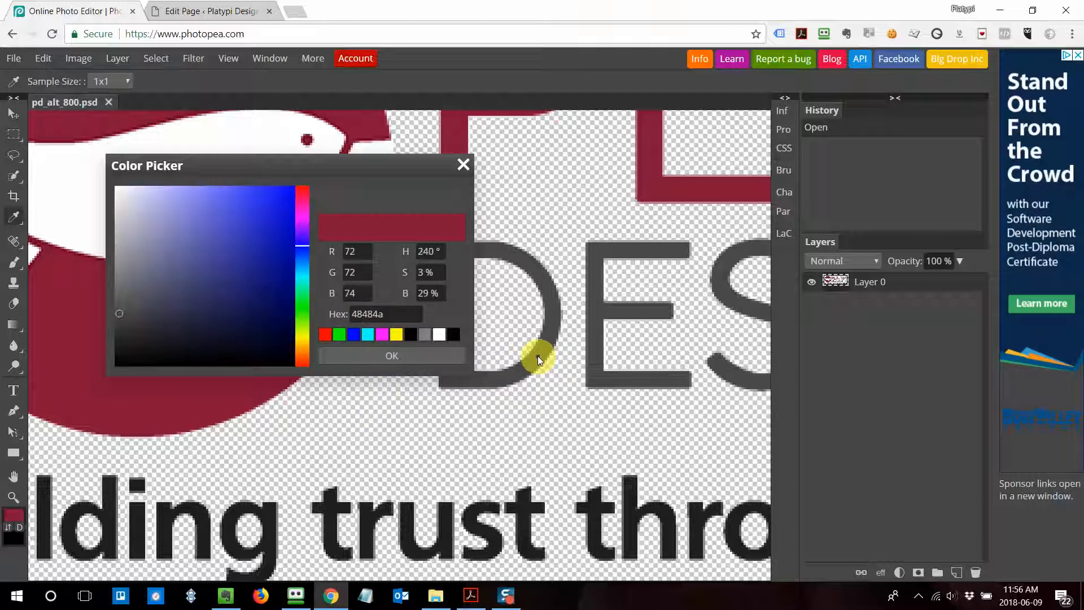
click(446, 525)
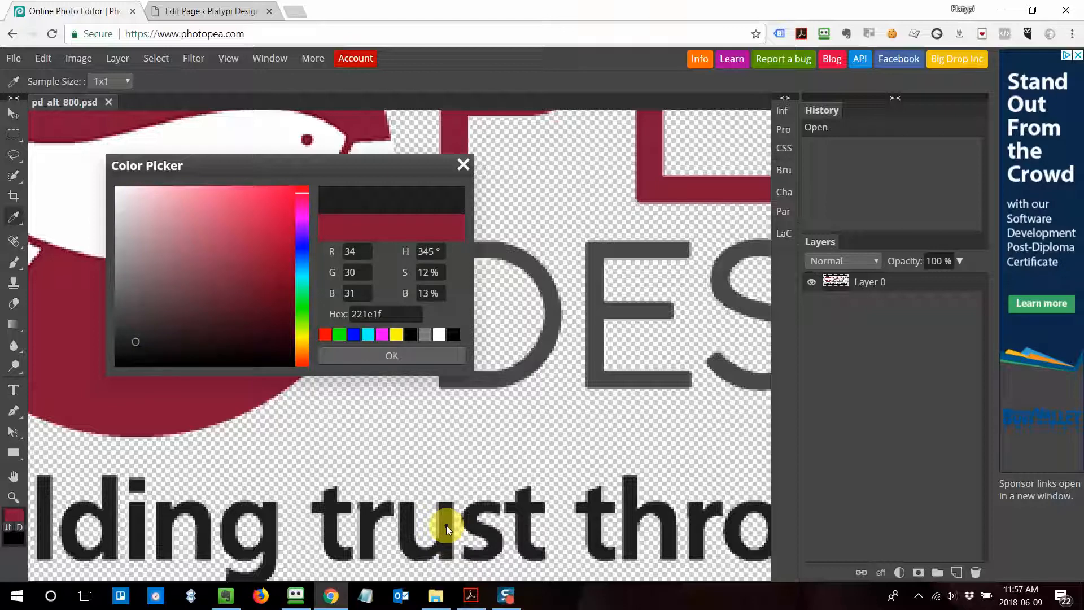
drag(51, 301, 52, 393)
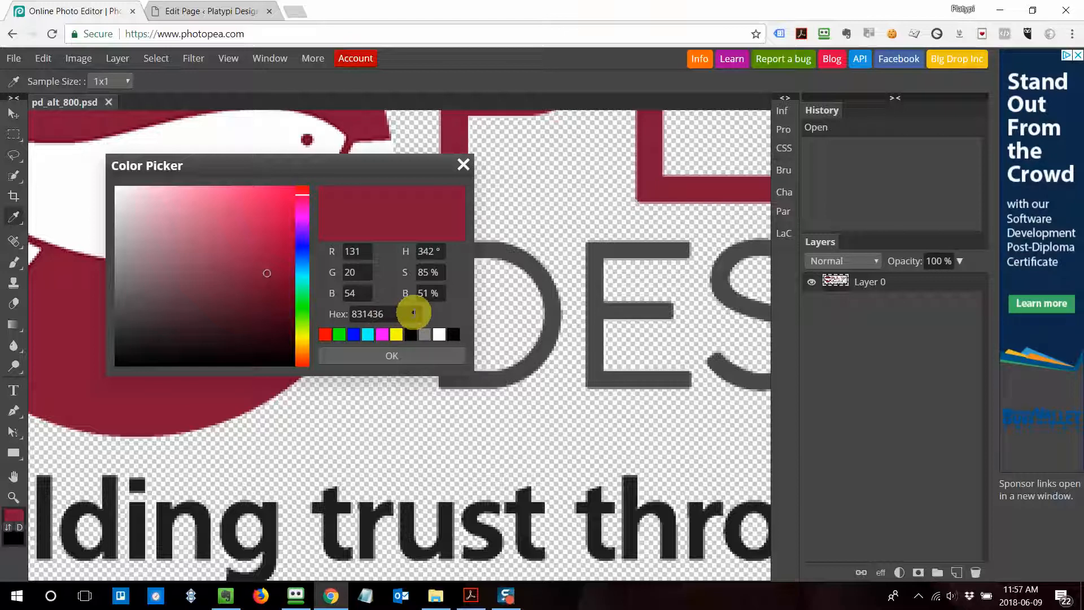
- Copy the dark red's hex code 831436 from the Color Picker
click(373, 314)
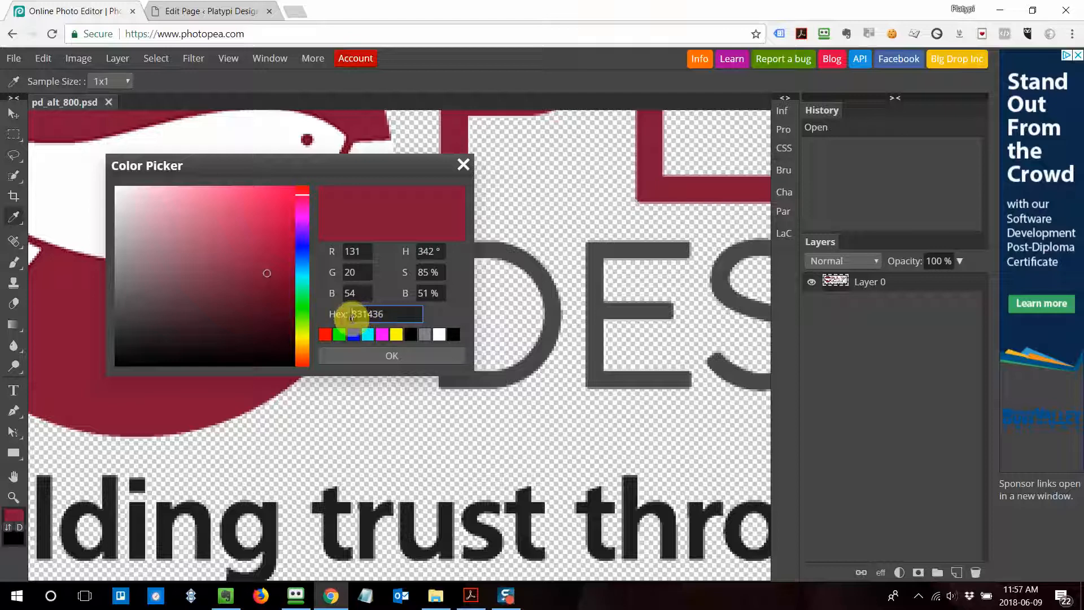
double_click(366, 315)
right_click(366, 314)
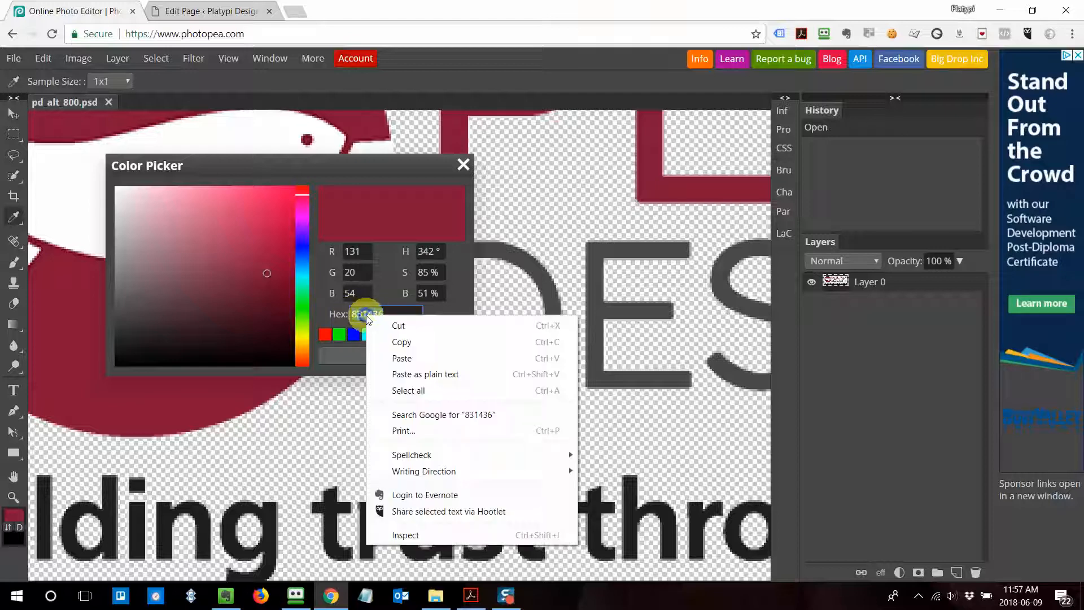
click(385, 342)
- Switch to the WordPress page editor and replace the icon's custom colour code with the copied #831436
click(186, 10)
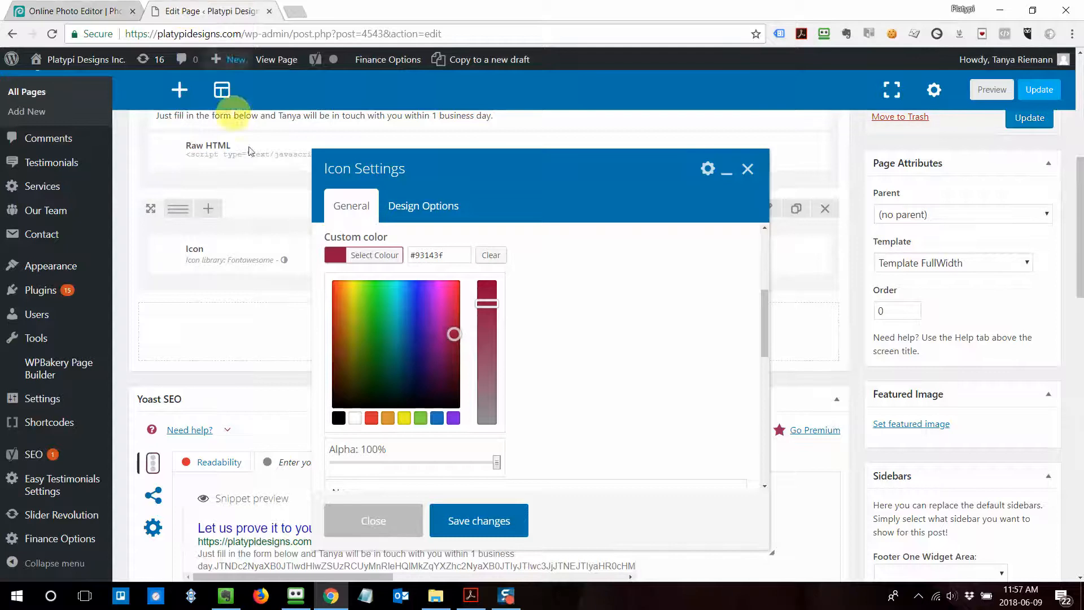
click(454, 256)
key(BackSpace)
key(BackSpace)
key(BackSpace)
key(BackSpace)
key(BackSpace)
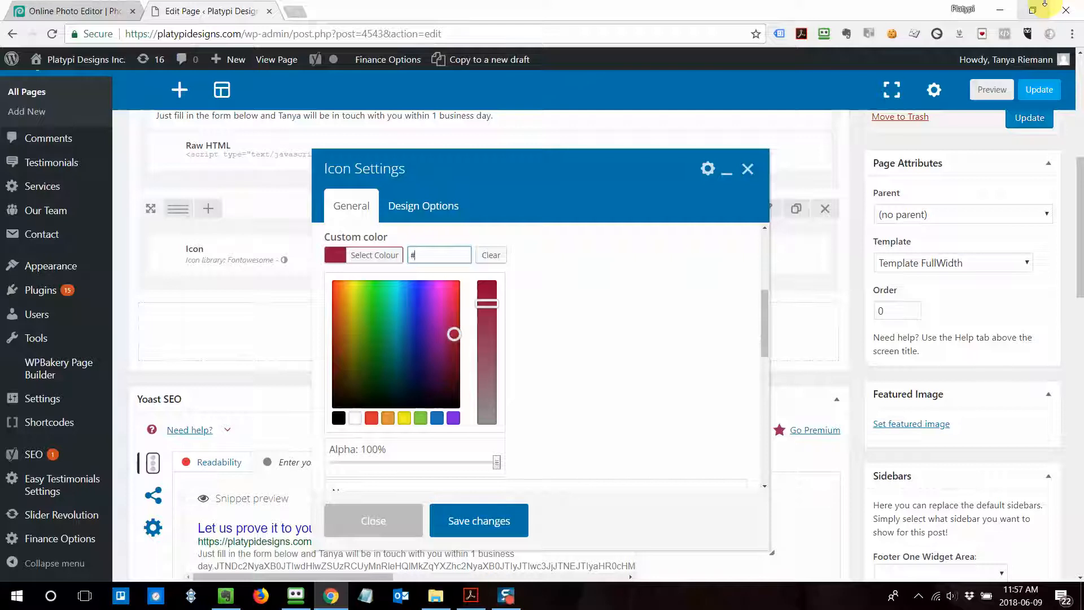
key(ctrl+v)
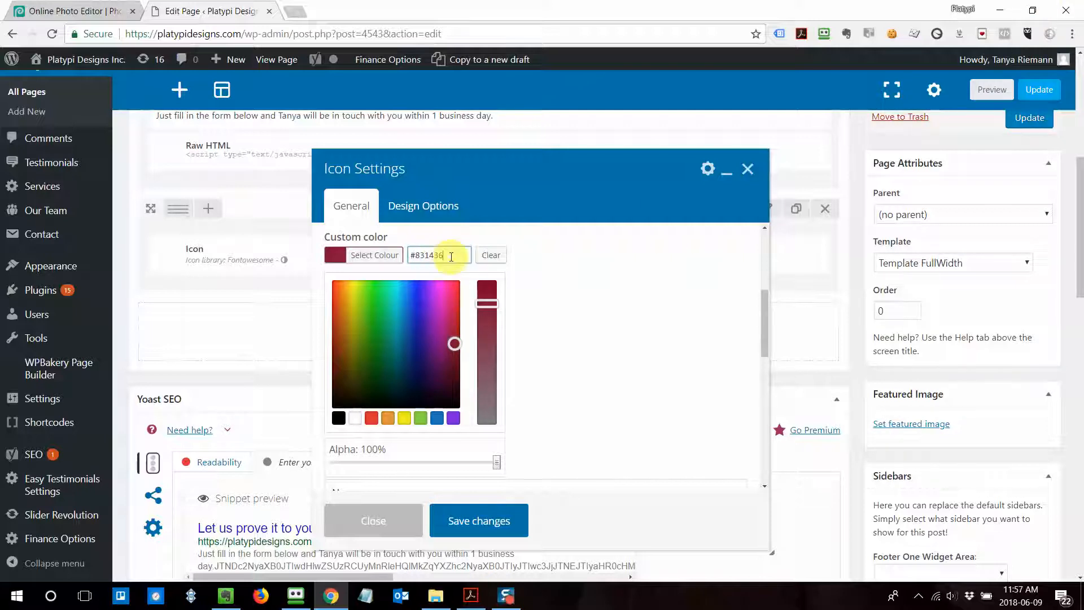
- Try a green from the colour palette as the icon's custom colour, and restore the copied #831436
click(372, 320)
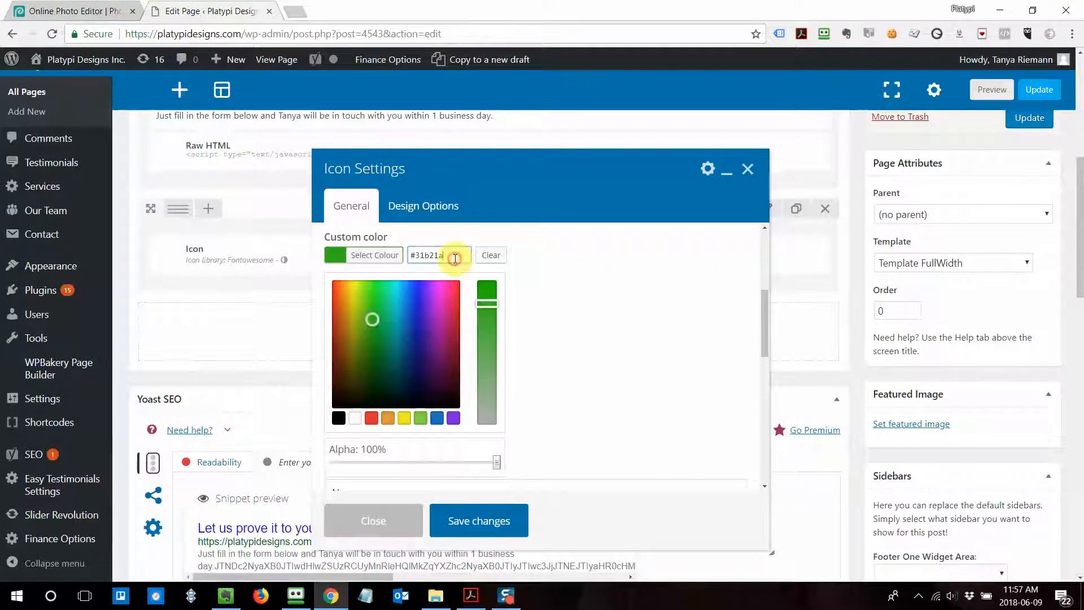
key(BackSpace)
key(BackSpace)
key(BackSpace)
key(BackSpace)
key(BackSpace)
key(BackSpace)
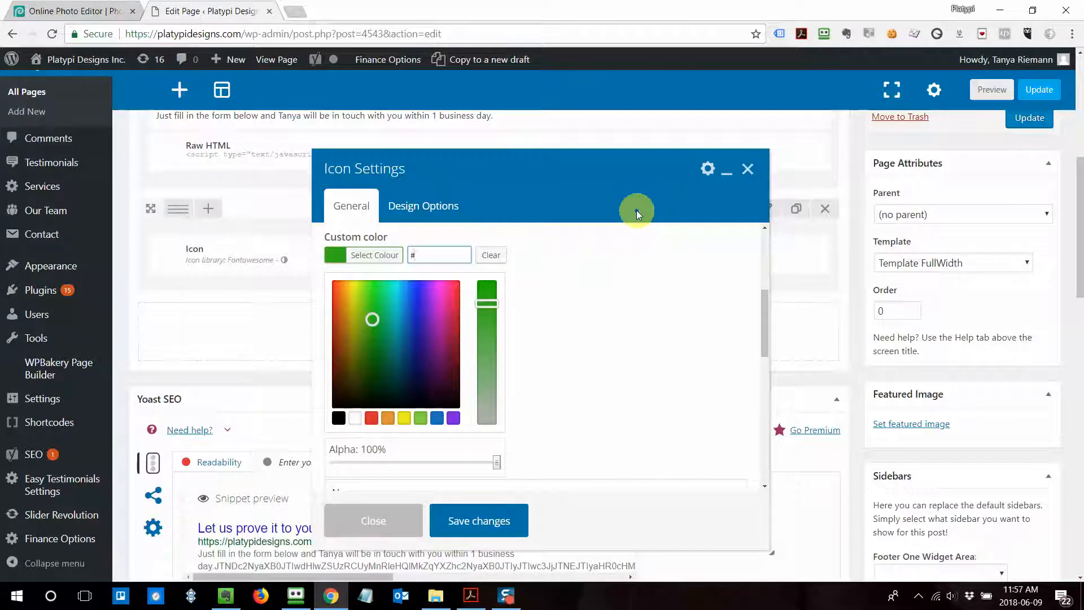
key(ctrl+v)
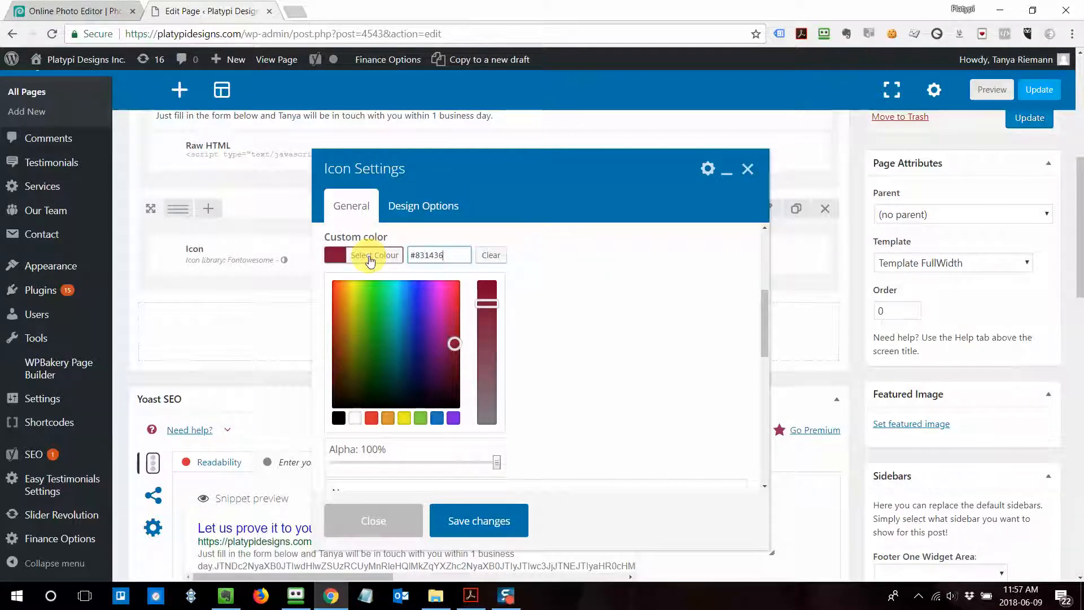
- Collapse the icon's custom colour selector
click(370, 259)
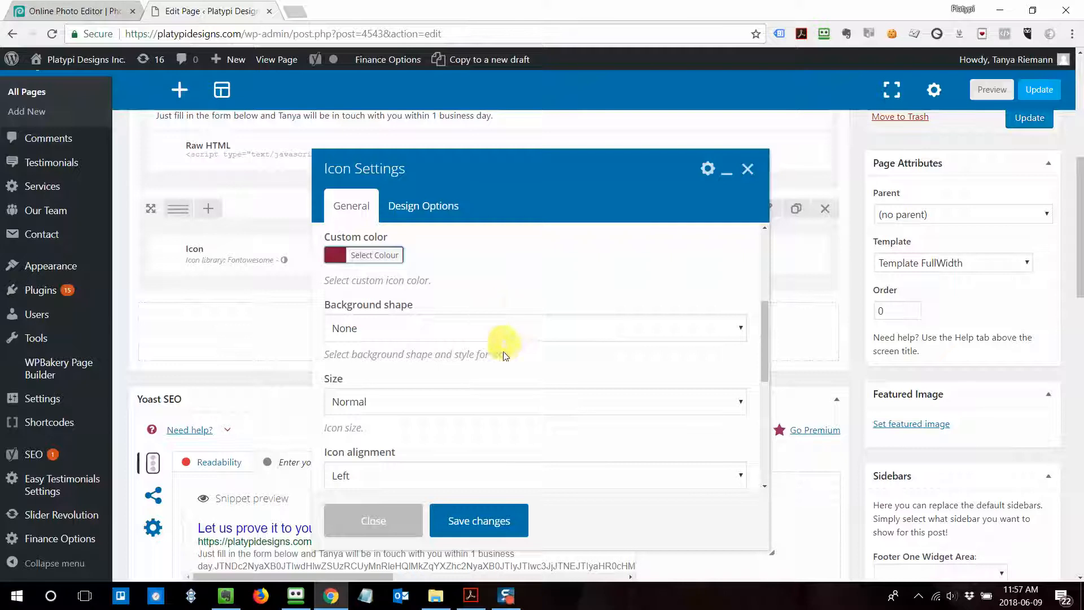
mouse_move(762, 344)
mouse_down()
mouse_move(778, 444)
mouse_move(758, 326)
mouse_up()
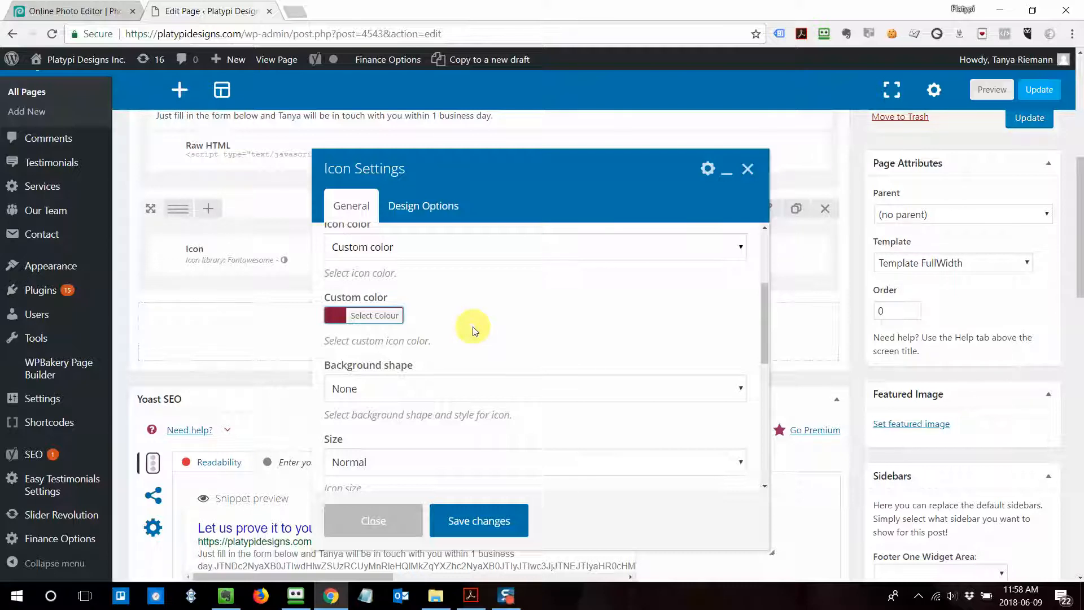
- Switch to Photopea to close its Color Picker, and return to the icon settings in the WordPress page editor
click(45, 11)
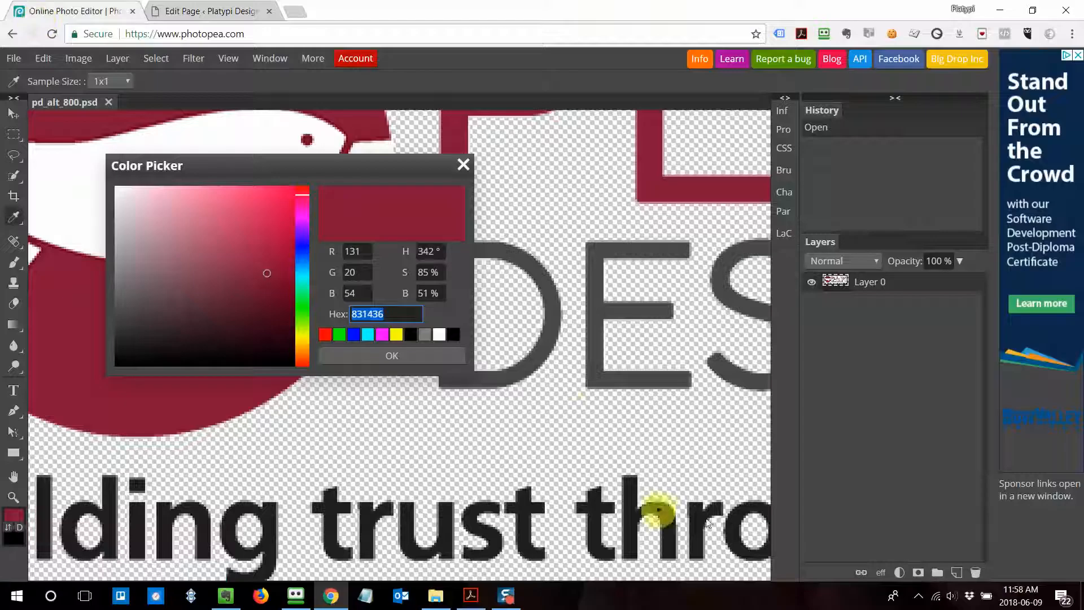
click(467, 171)
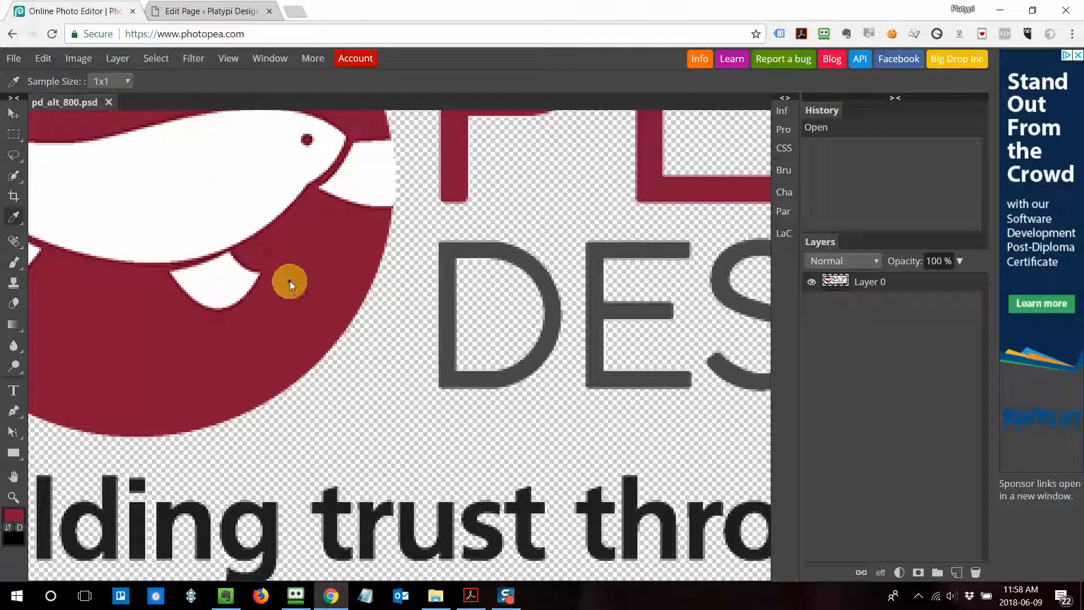
click(201, 12)
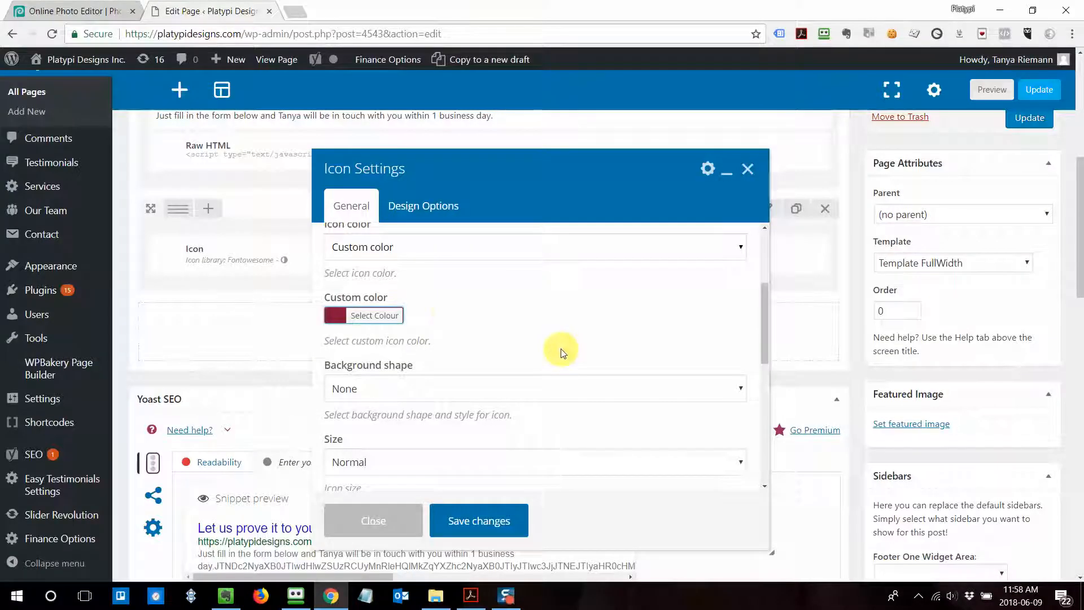